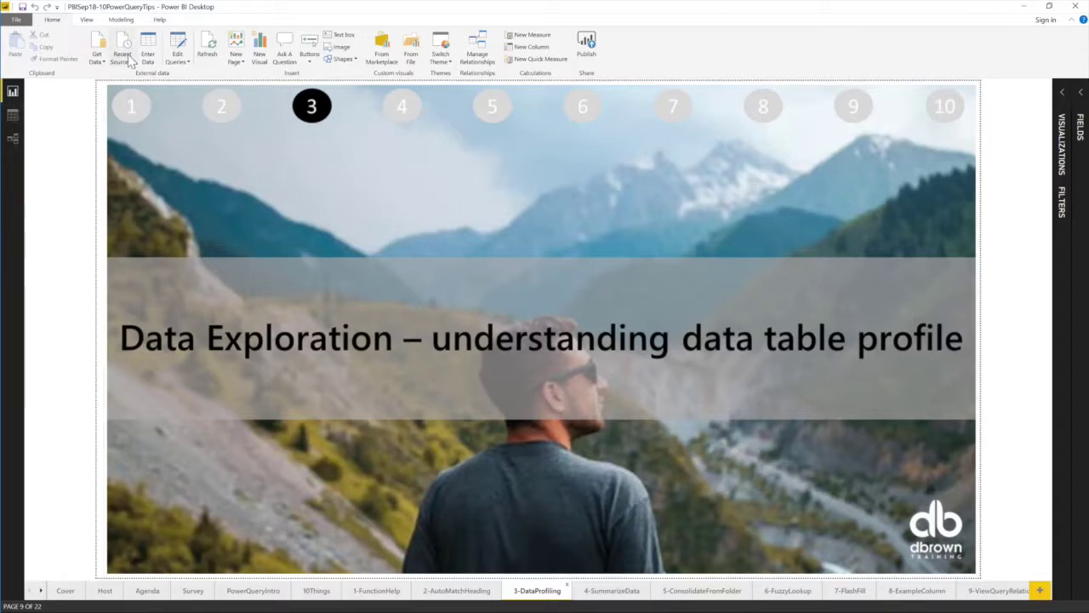
click(11, 112)
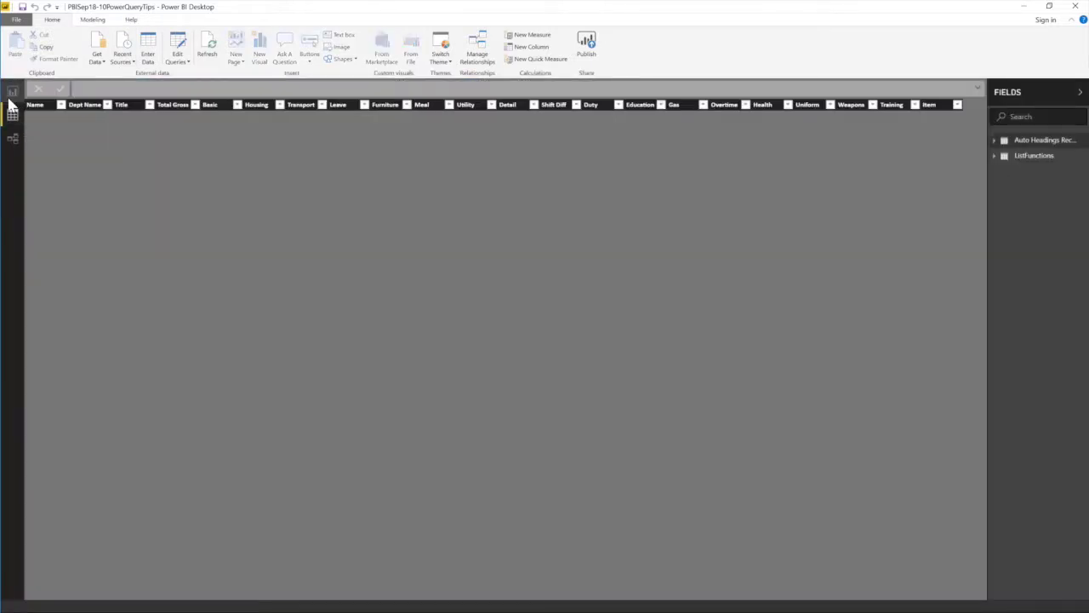
click(13, 91)
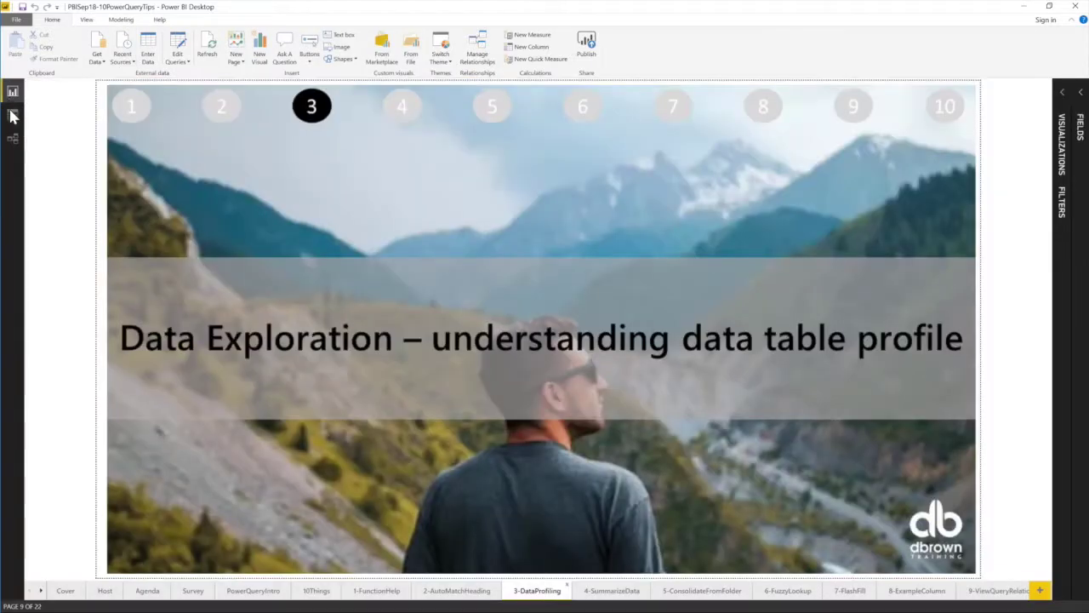
click(99, 62)
click(181, 60)
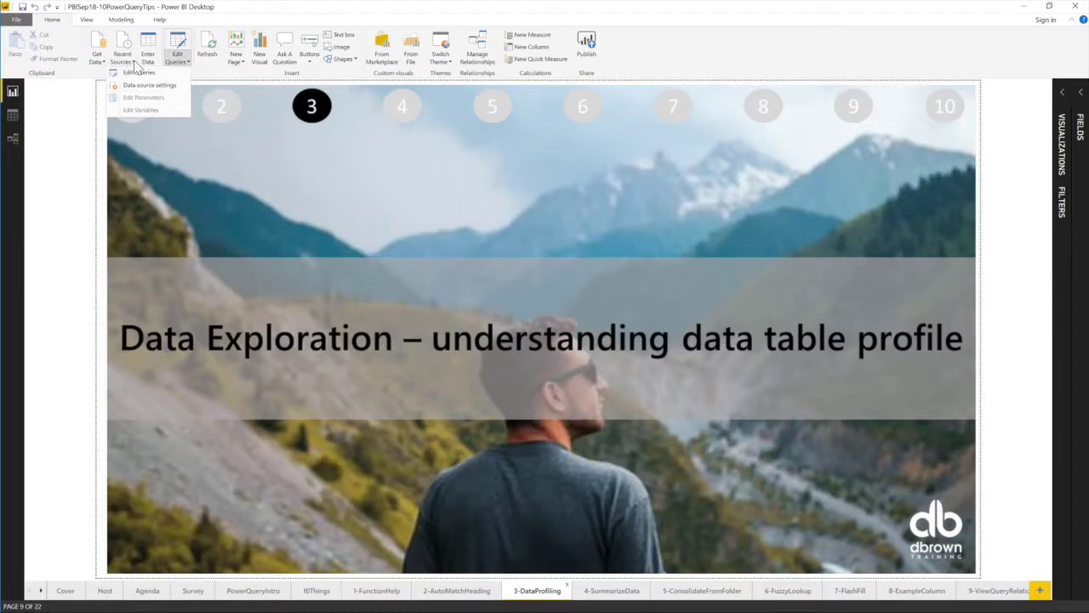
click(264, 19)
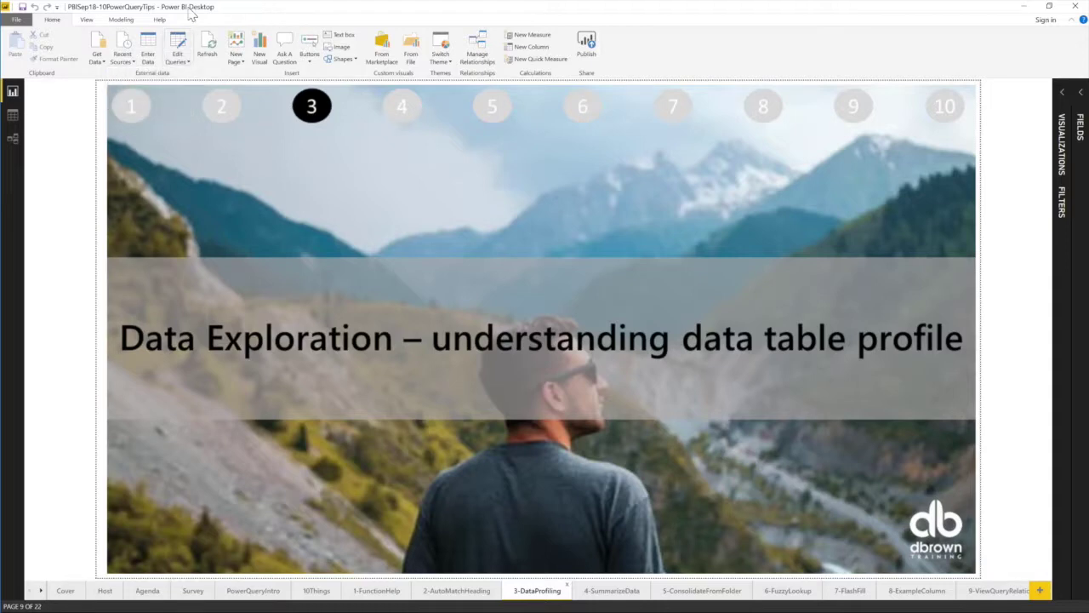
click(88, 20)
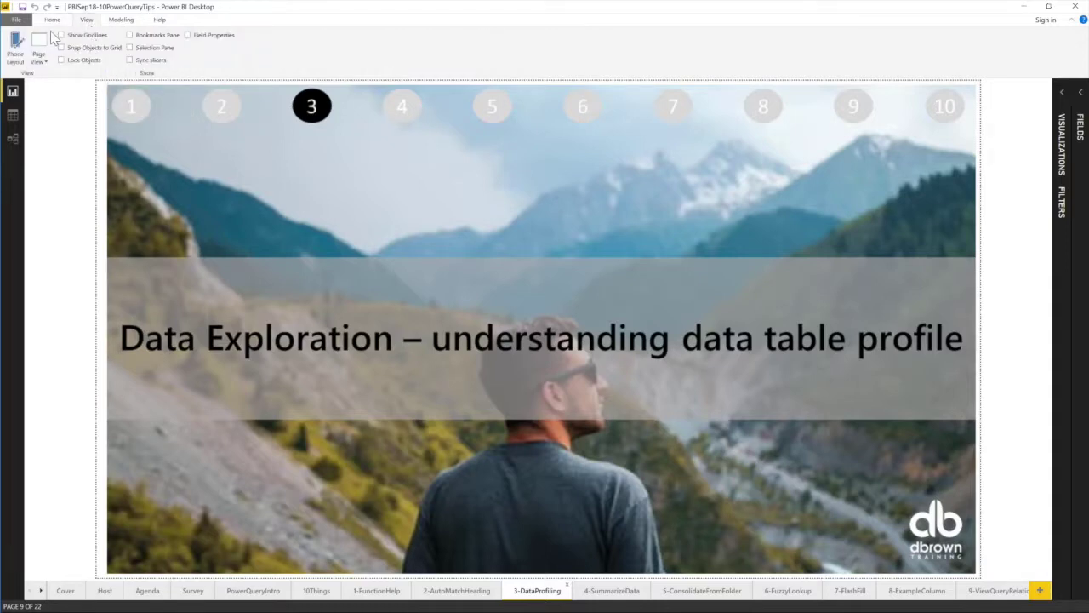
click(51, 21)
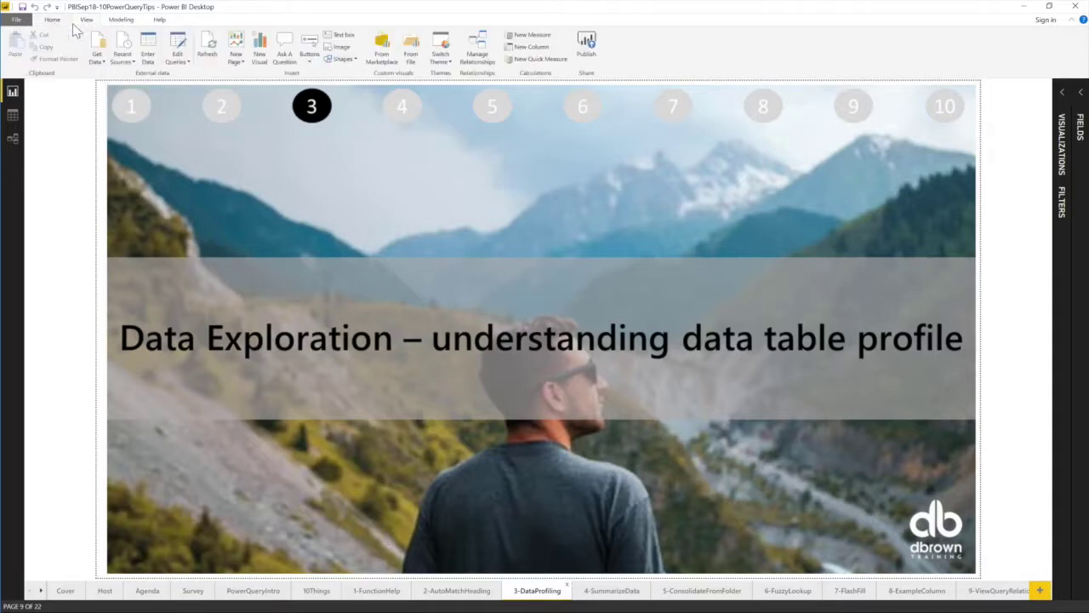
- Open the Power Query Editor from the ListFunctions table and duplicate the Auto Headings Recon xlsx query
click(1077, 107)
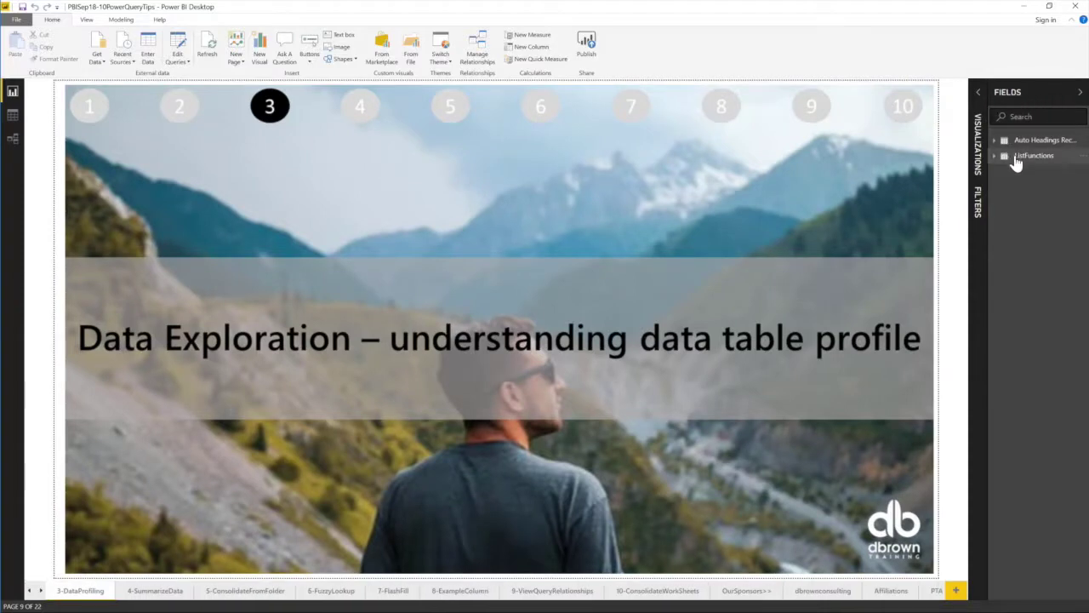
right_click(1012, 156)
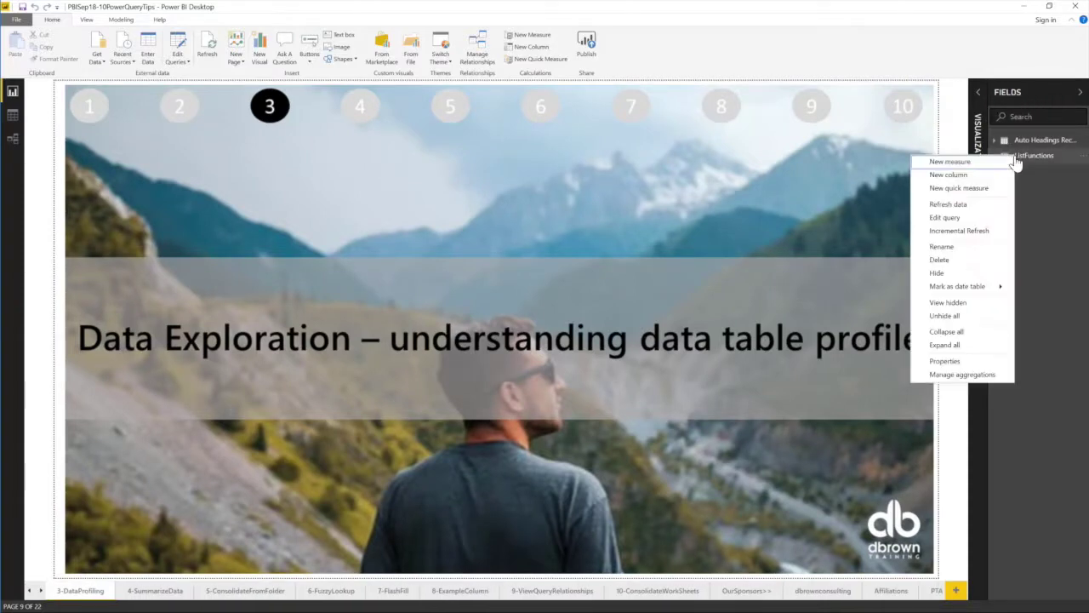
click(952, 217)
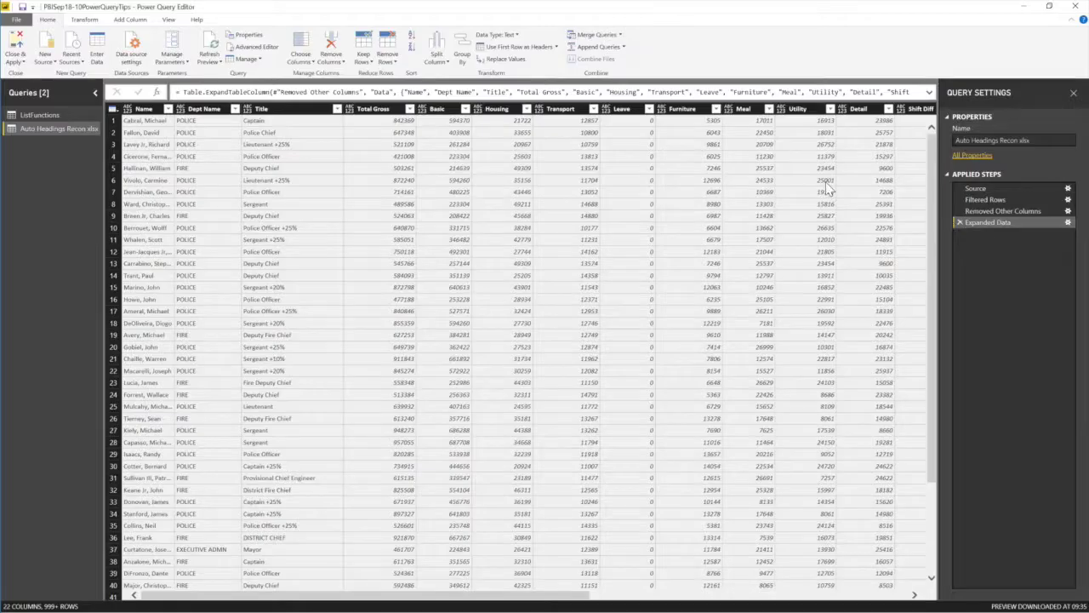
right_click(40, 134)
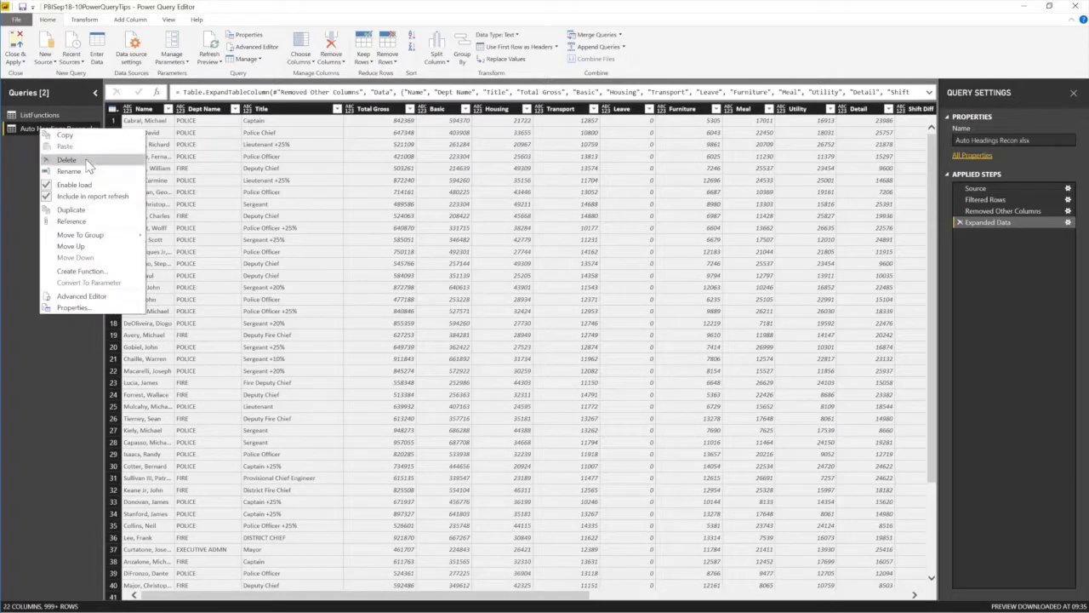
click(87, 221)
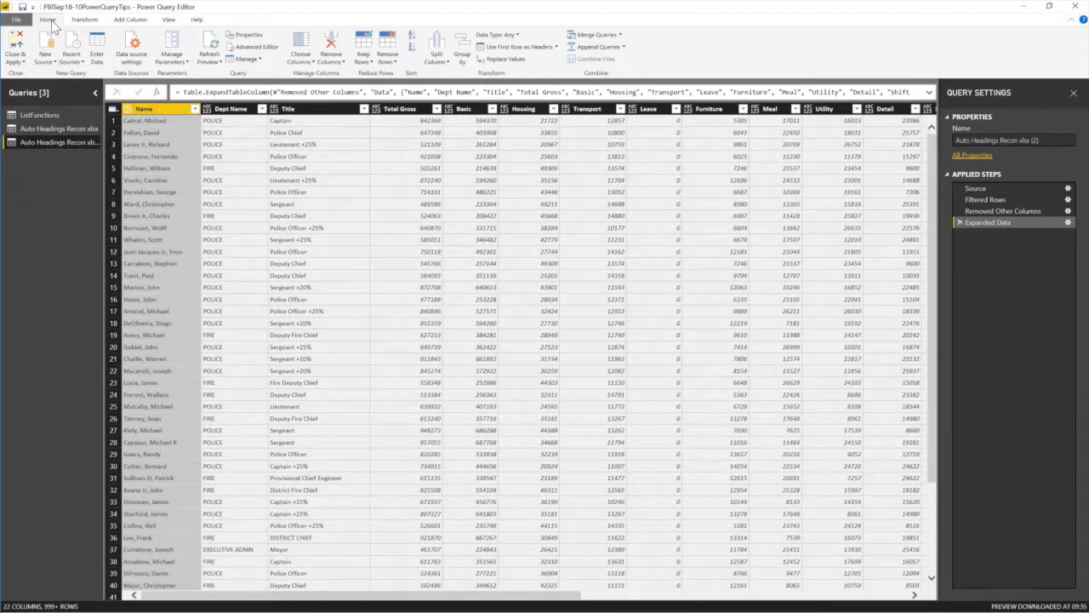
- Create a blank query with the formula = Table.Profile(Auto Headings Recon xlsx)
click(49, 63)
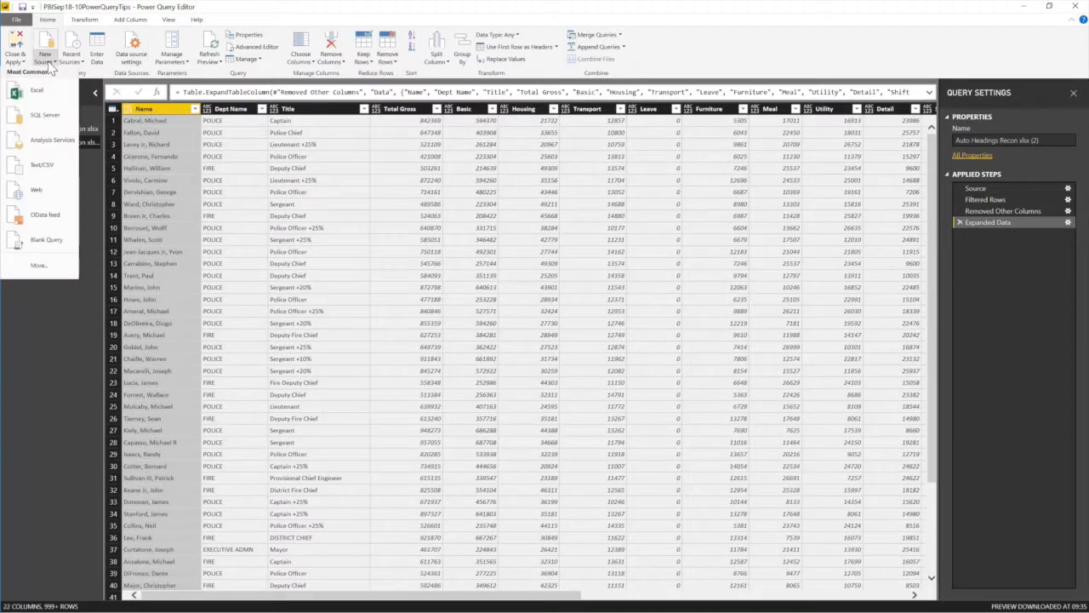
click(45, 240)
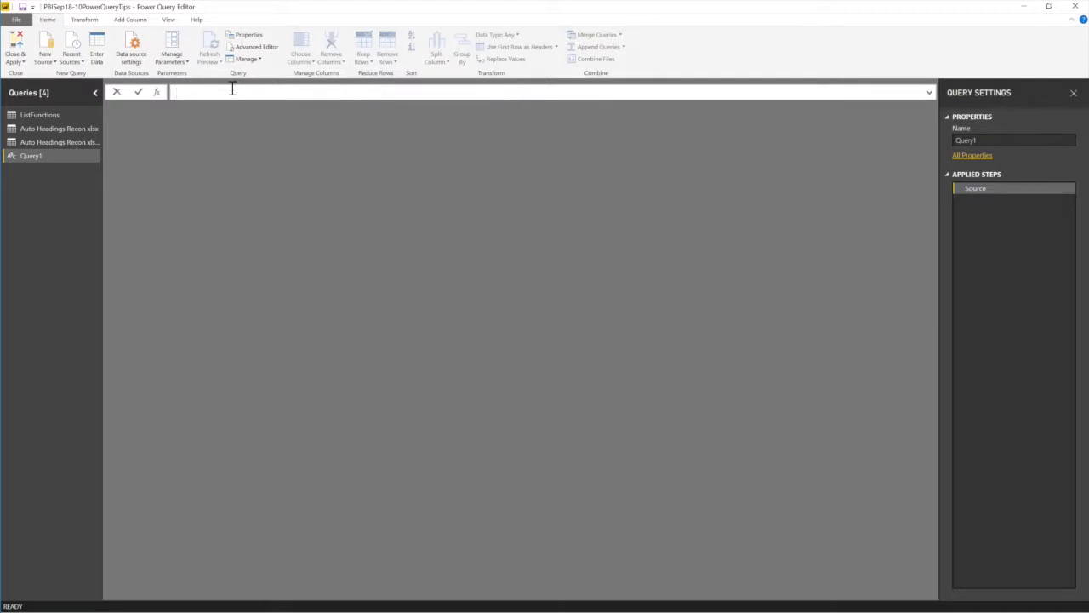
text(Table.ProfileAuto Head)
key(Return)
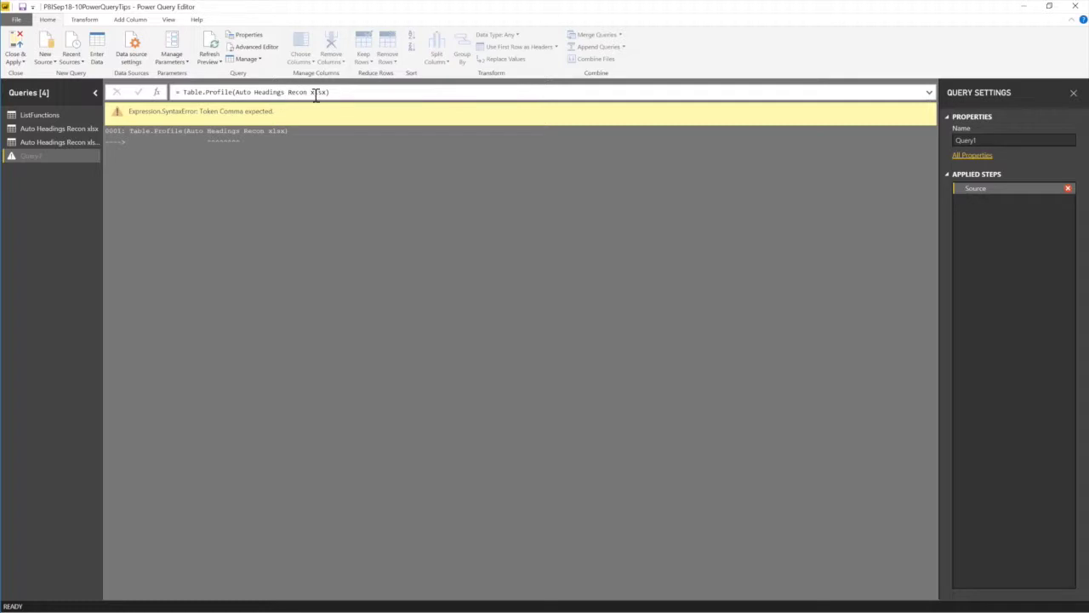
- Correct the query reference in the Table.Profile formula to #"Auto Headings Recon xlsx"
click(236, 93)
text(#)
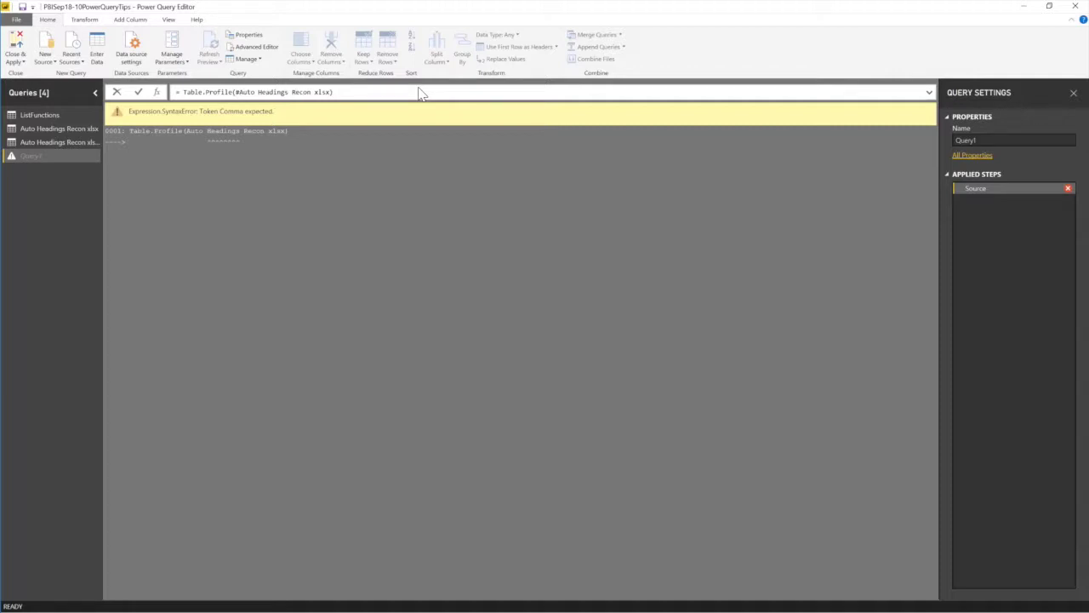
text(")
key(Right)
key(Right)
key(Right)
key(Right)
key(Right)
key(Right)
key(Right)
key(Right)
key(Right)
key(Right)
key(Right)
key(Right)
key(Right)
key(Right)
key(Right)
key(Right)
key(Right)
key(Right)
key(Right)
key(Right)
key(Return)
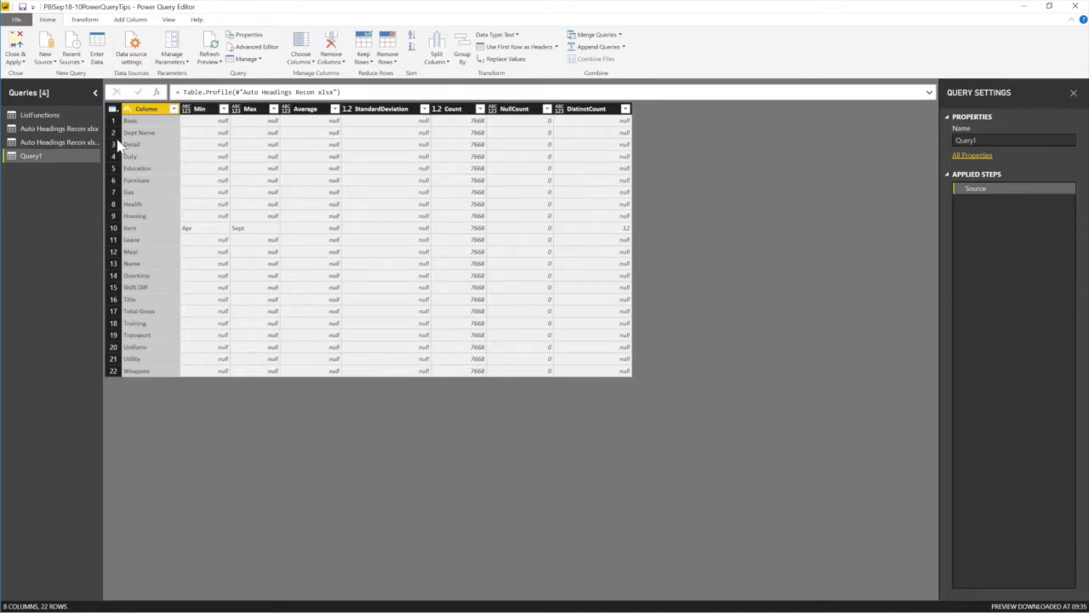
- In the Auto Headings Recon xlsx (2) query, set the data type of the Name, Dept Name and Title columns to Text
click(56, 143)
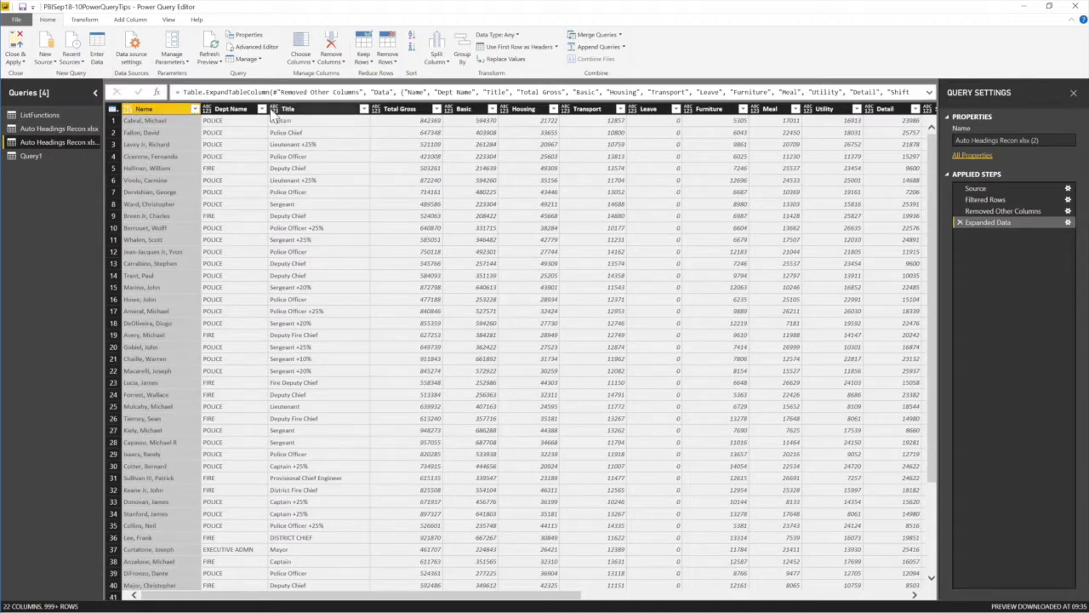
shift+click(286, 111)
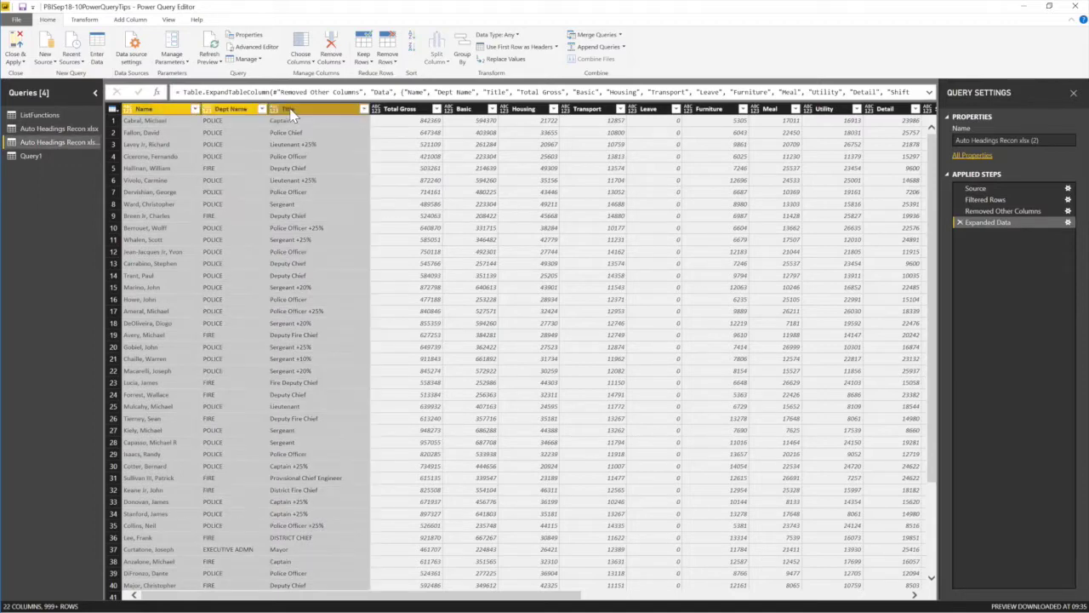
click(510, 36)
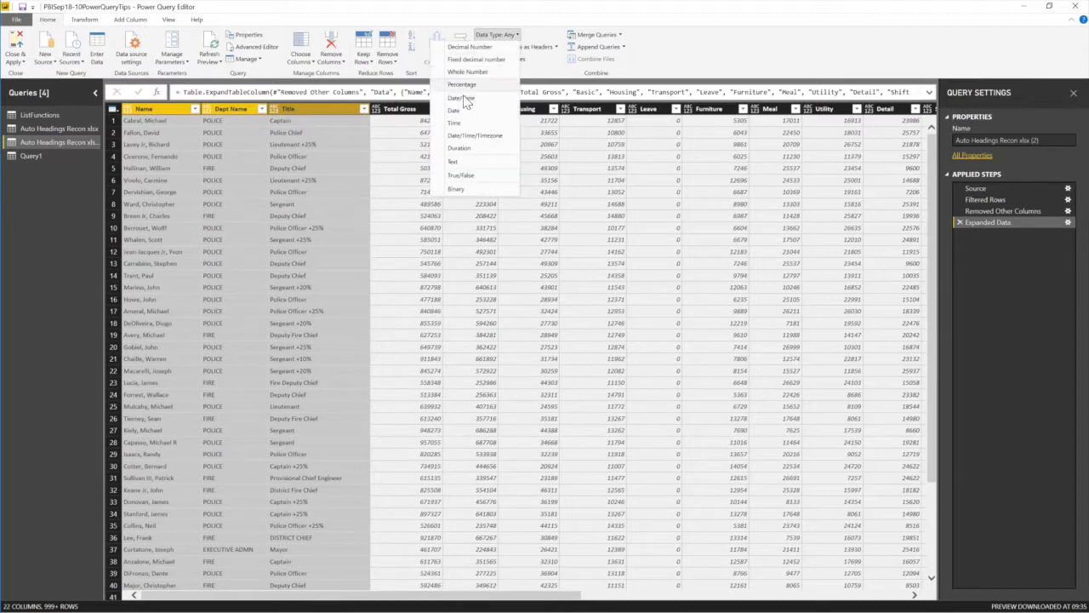
click(453, 162)
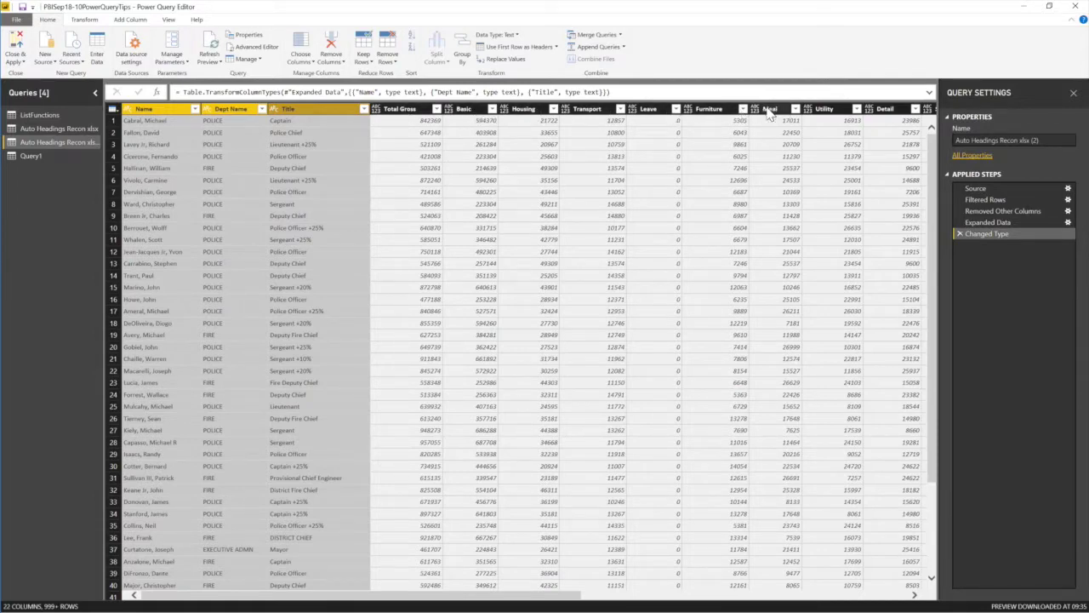
- Set the data type of all columns from Total Gross through Training to Decimal Number and check the Item column's type
click(407, 110)
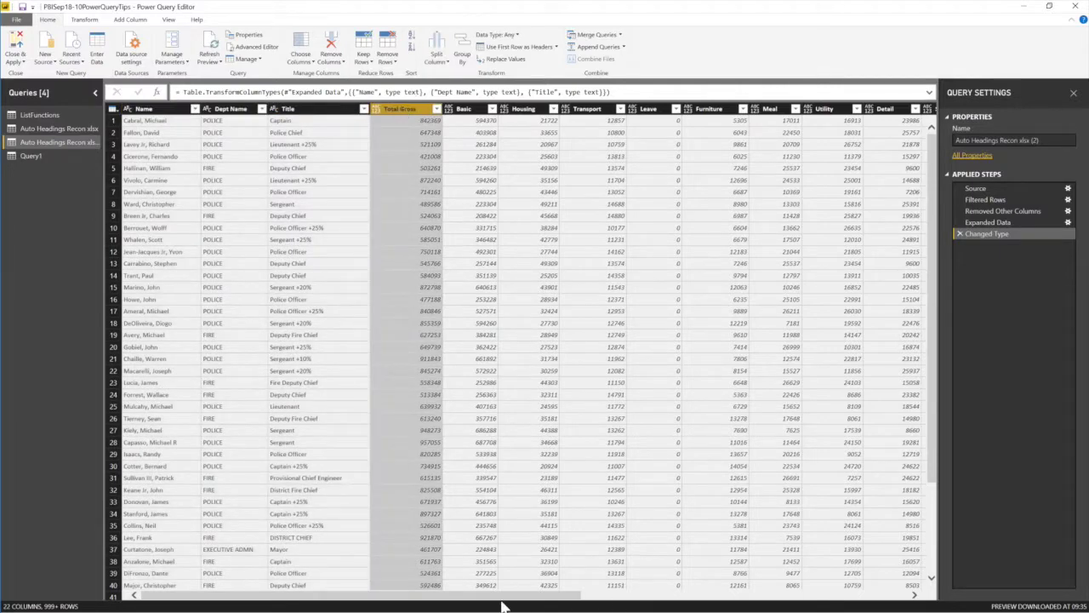
drag(508, 598, 919, 596)
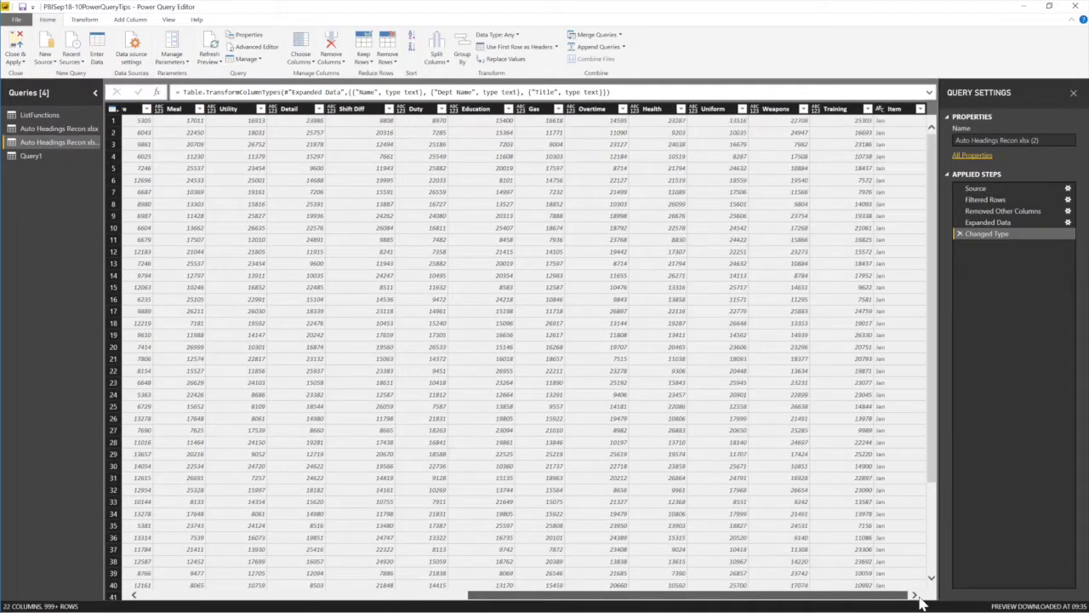
shift+click(834, 110)
click(513, 36)
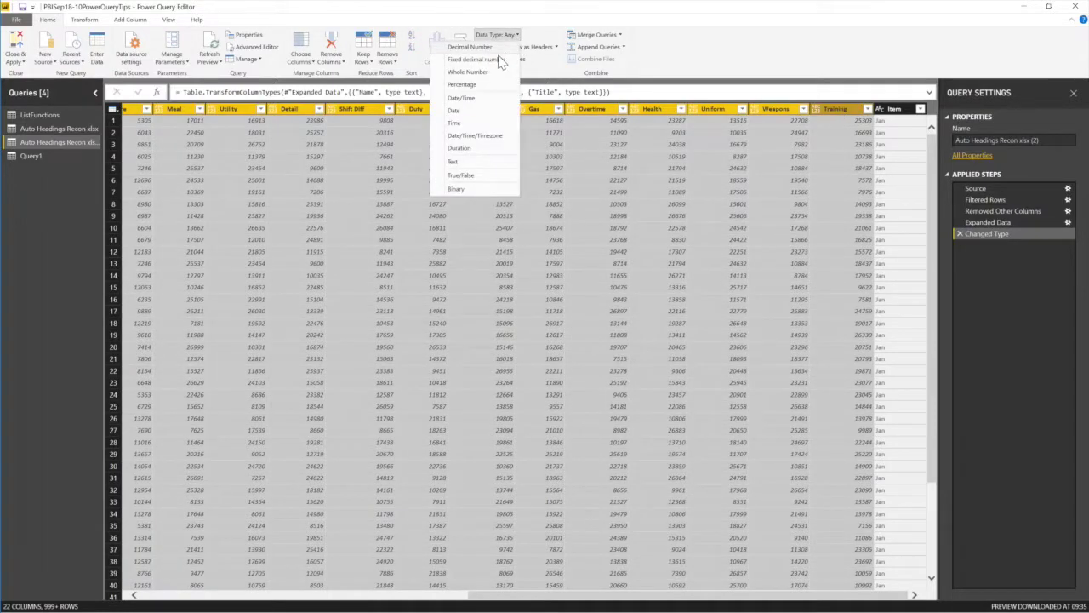
click(470, 48)
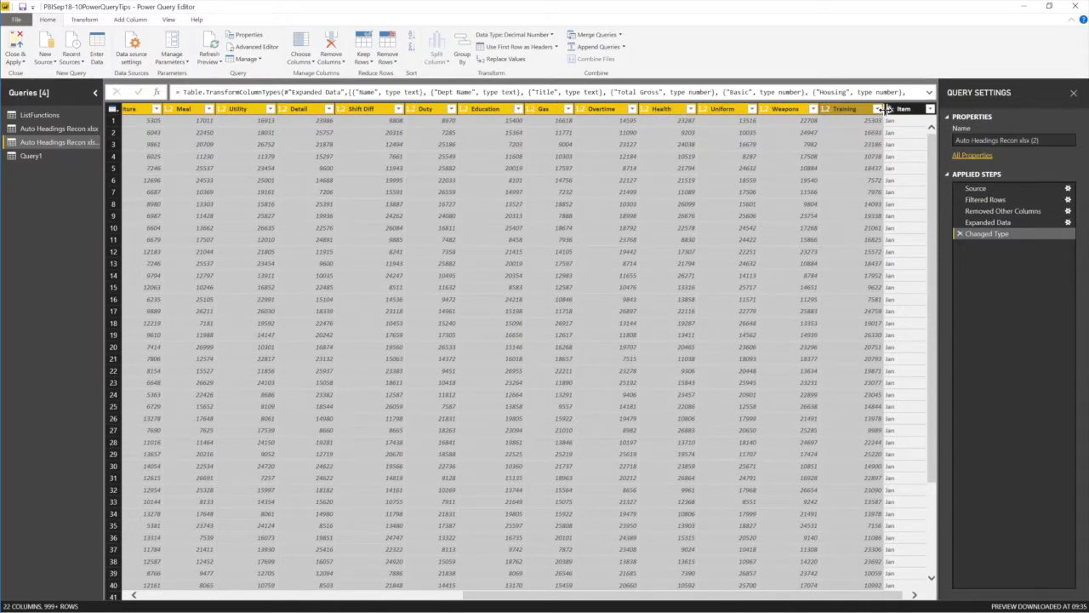
click(898, 109)
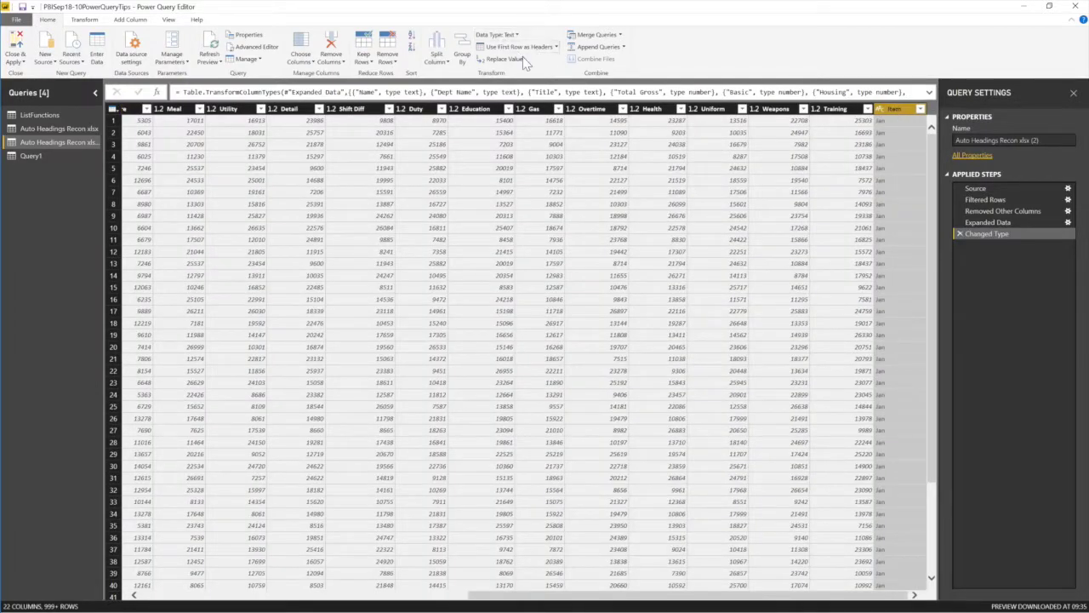
click(265, 596)
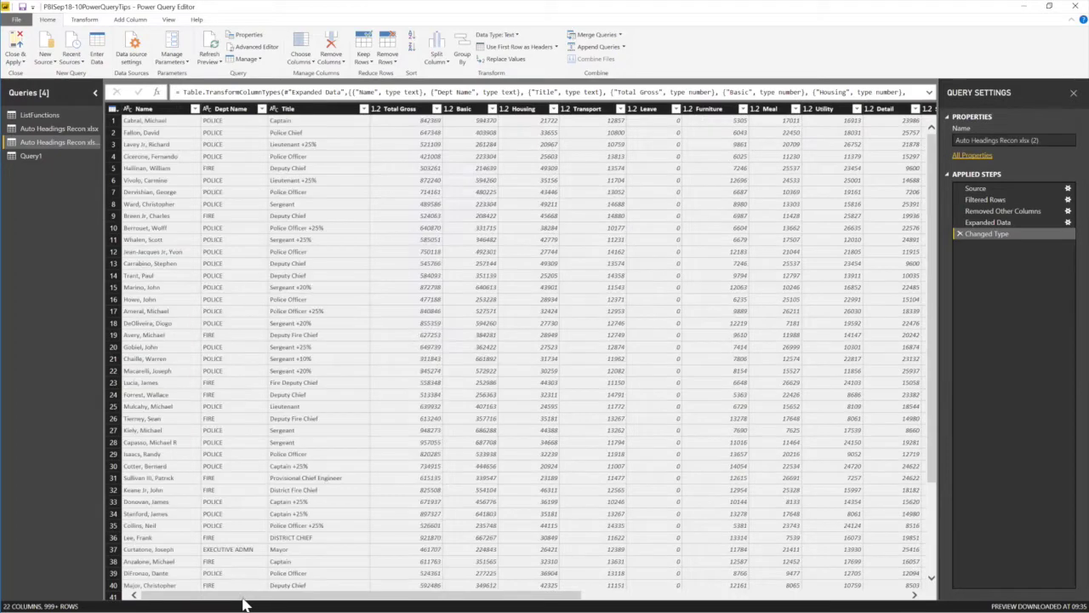
- Apply the query changes without closing the editor, and bring up Query1
click(21, 64)
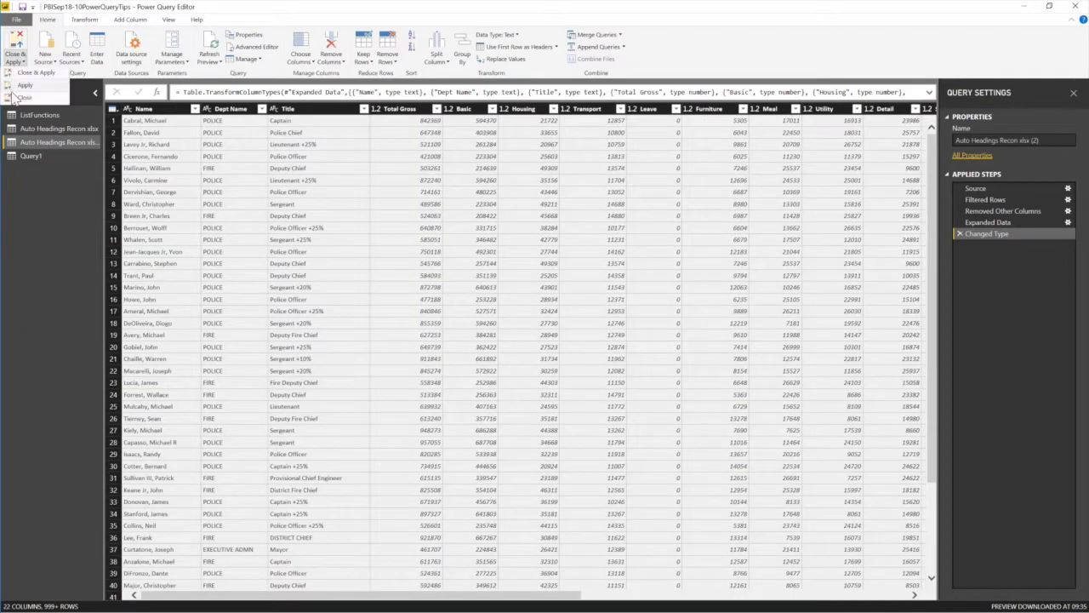
click(30, 92)
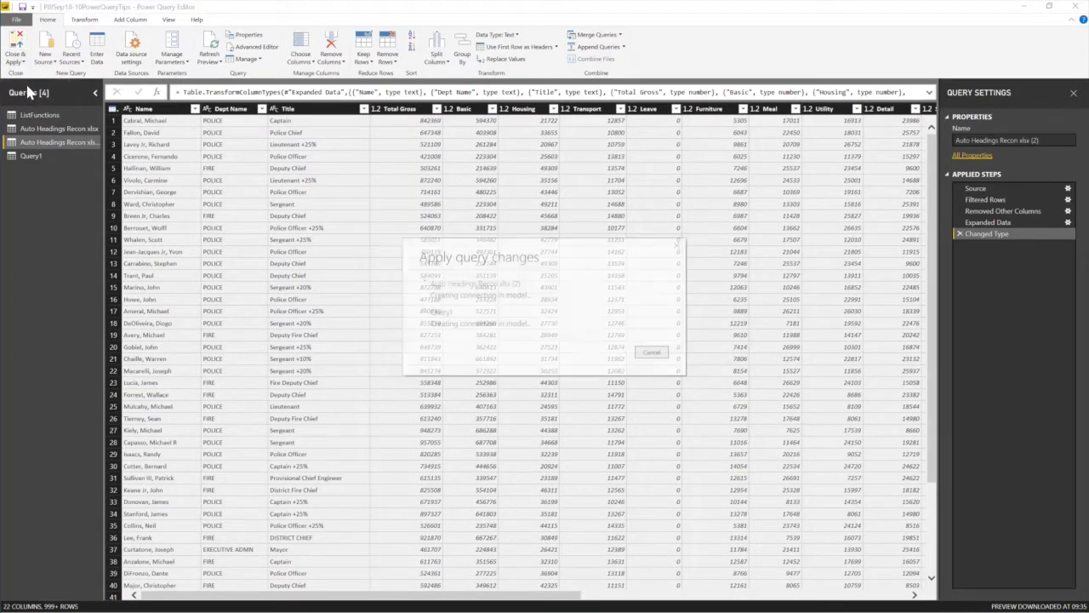
click(32, 158)
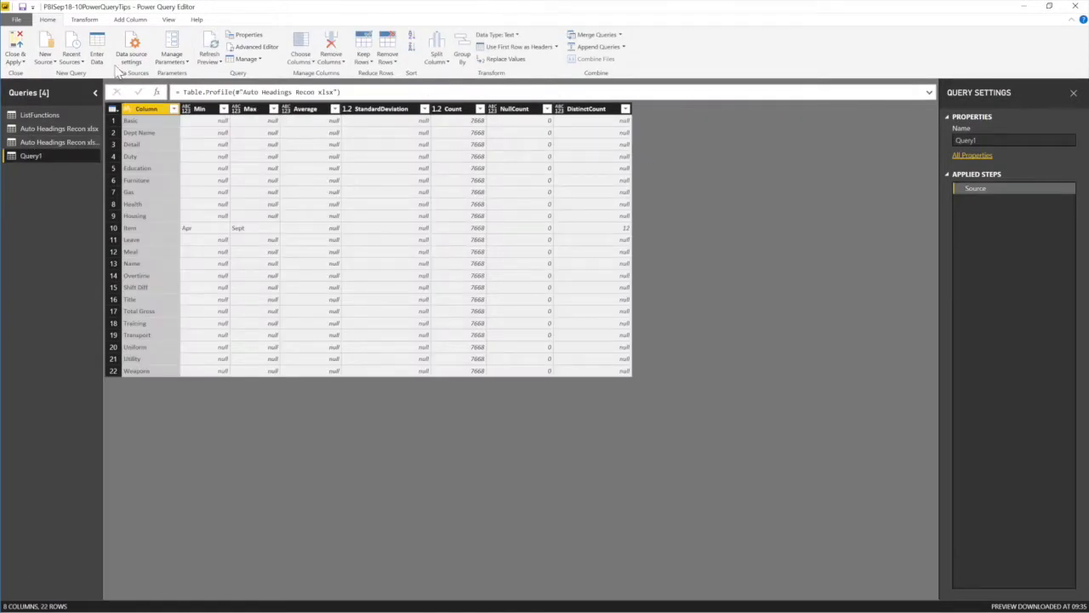
click(19, 61)
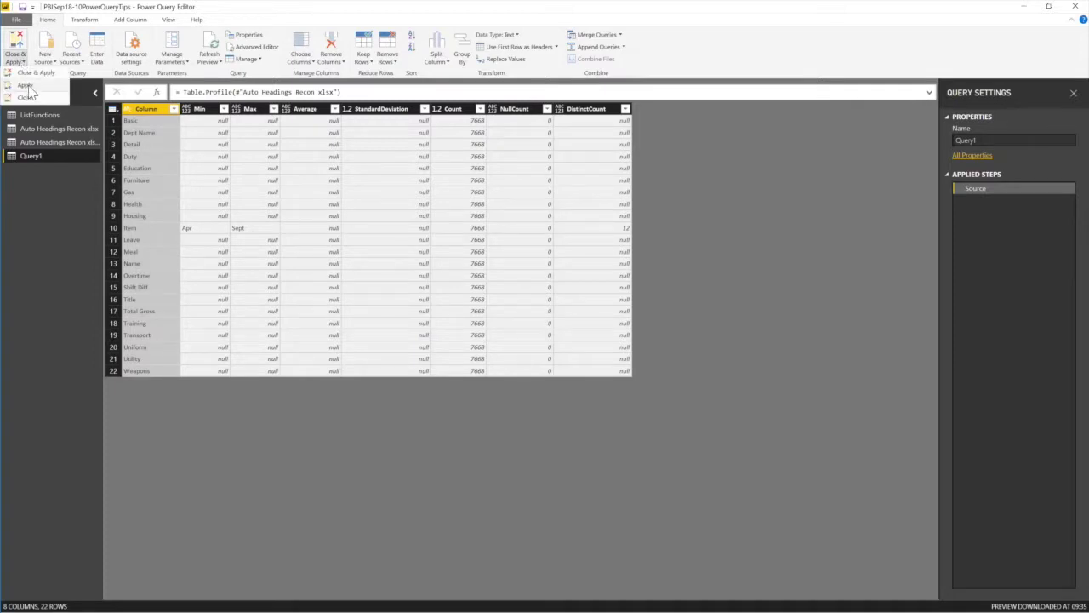
click(27, 86)
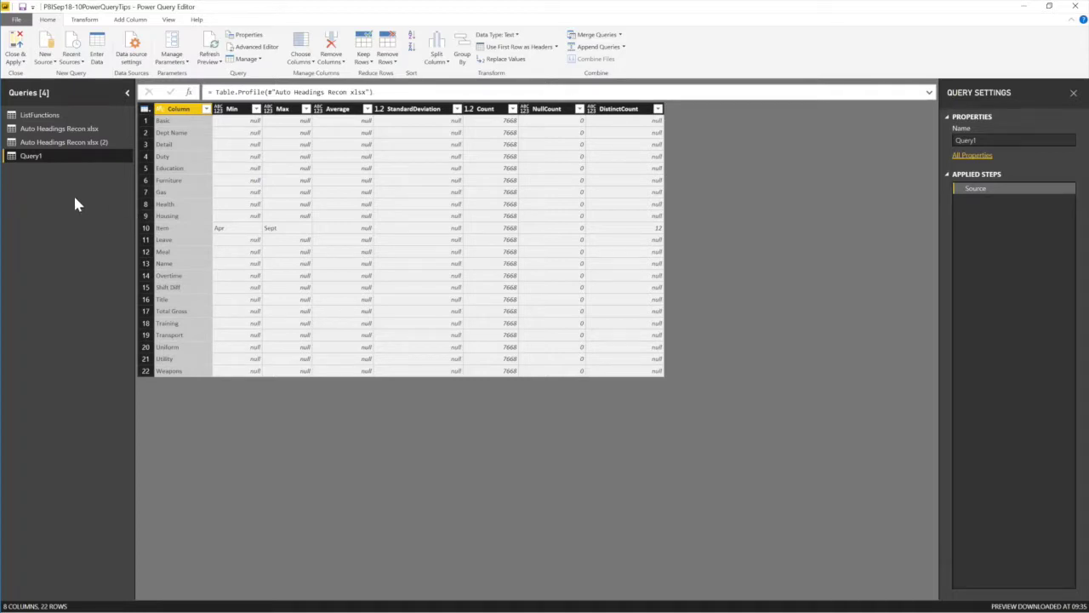
- Compare the original and duplicated queries, and change Query1's Table.Profile formula to reference #"Auto Headings Recon xlsx (2)"
click(71, 142)
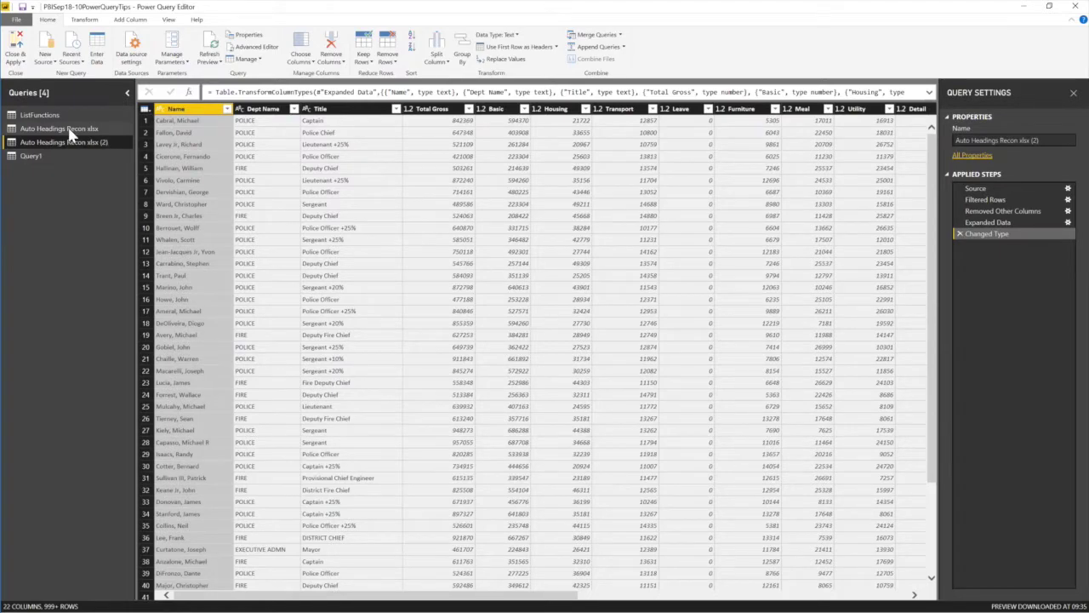
click(62, 130)
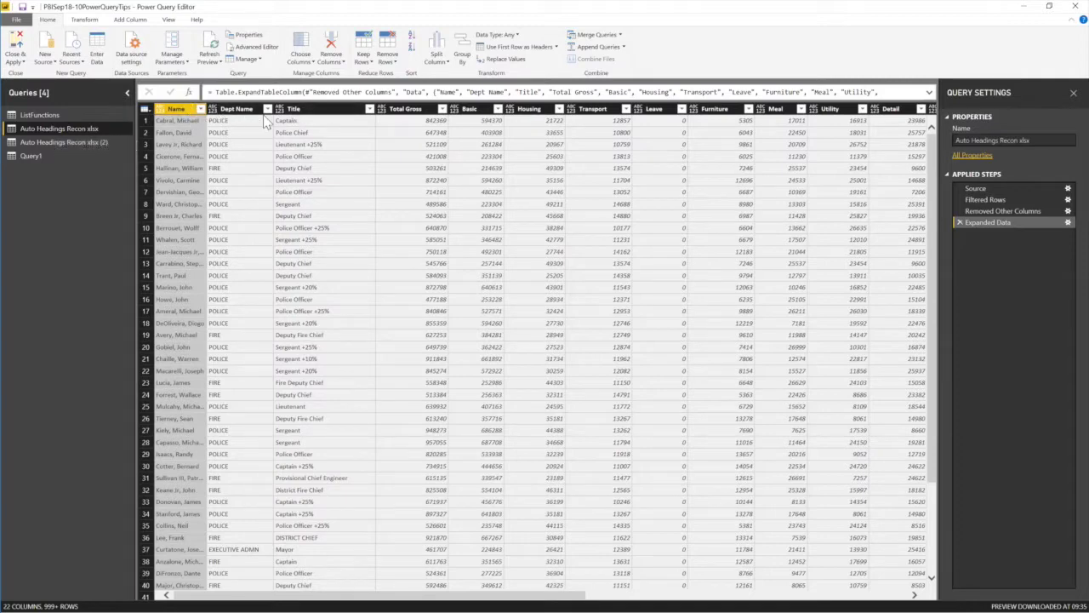
click(82, 141)
click(42, 155)
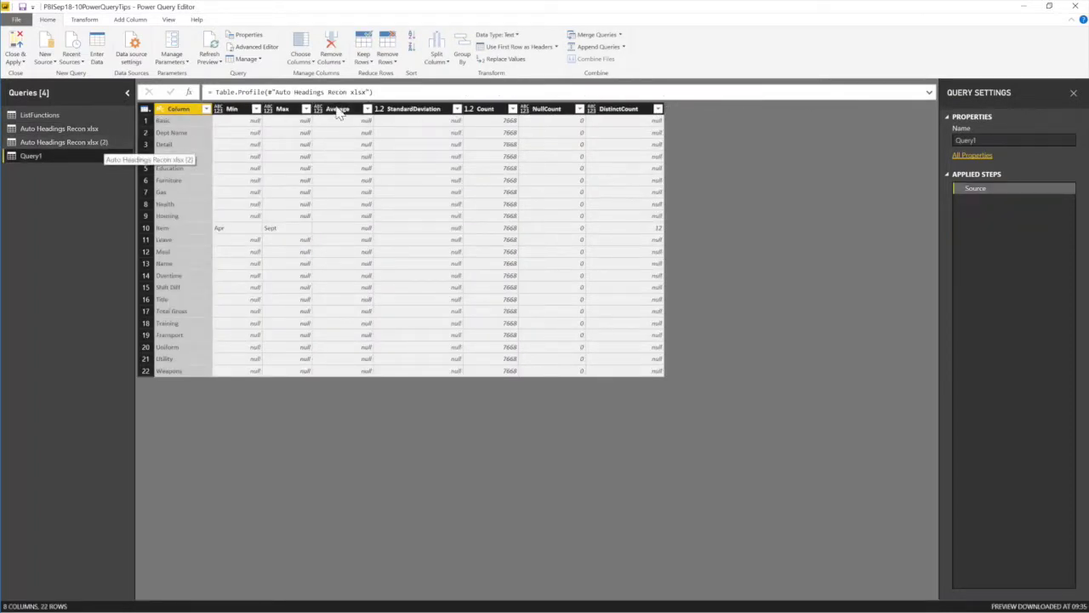
click(366, 91)
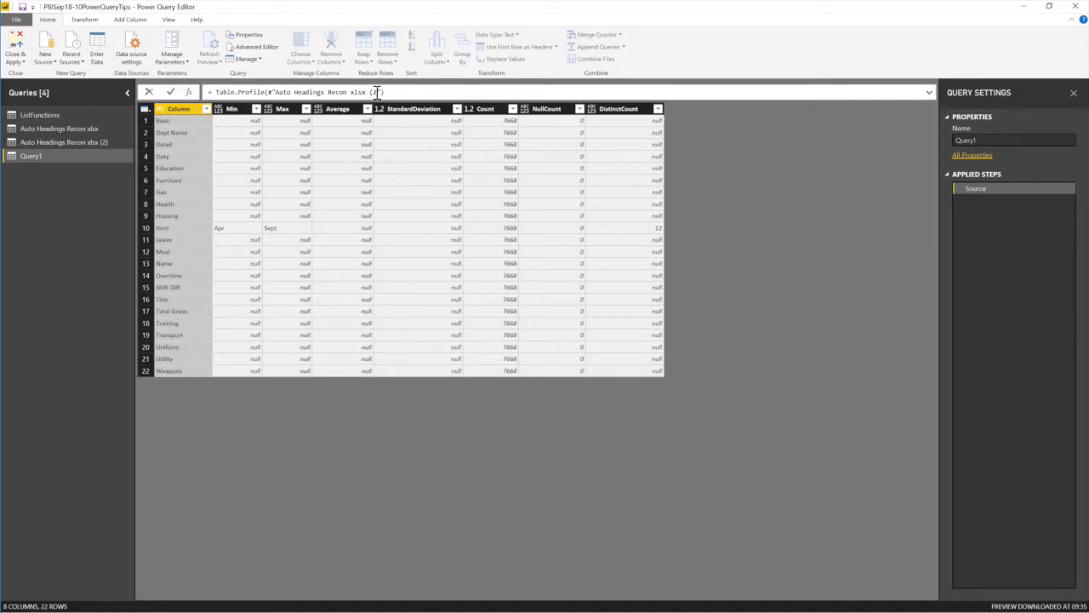
text())
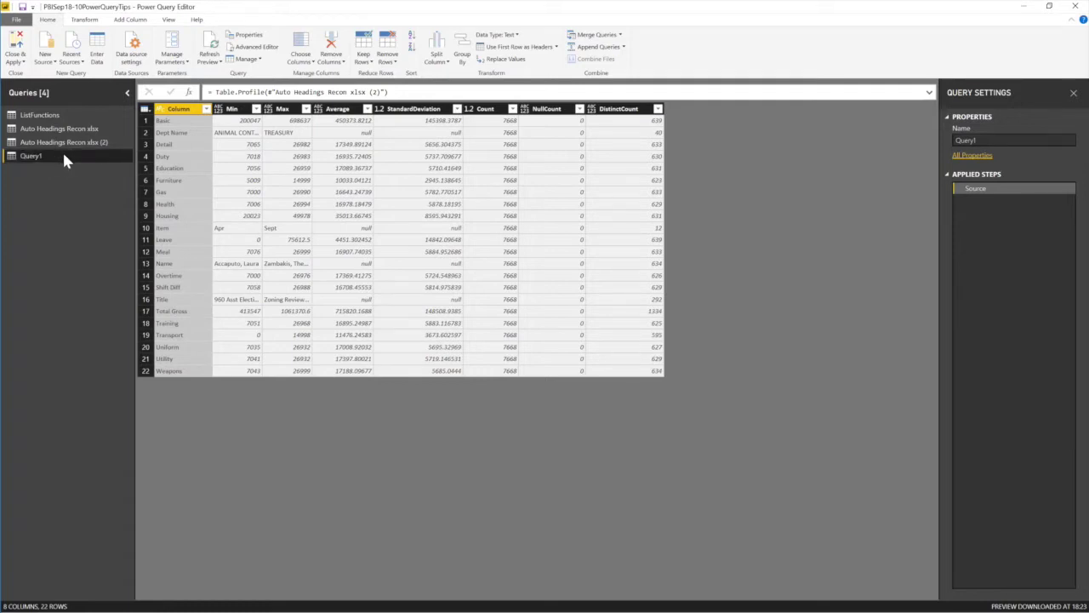
- Rename Query1 as Profile
click(1004, 140)
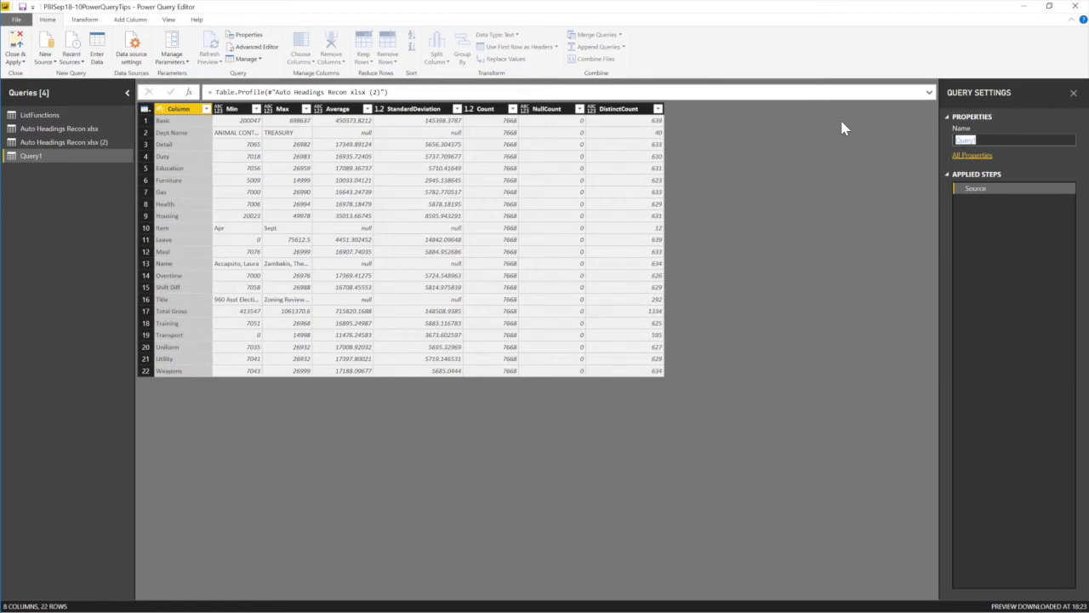
text(Profile)
key(Return)
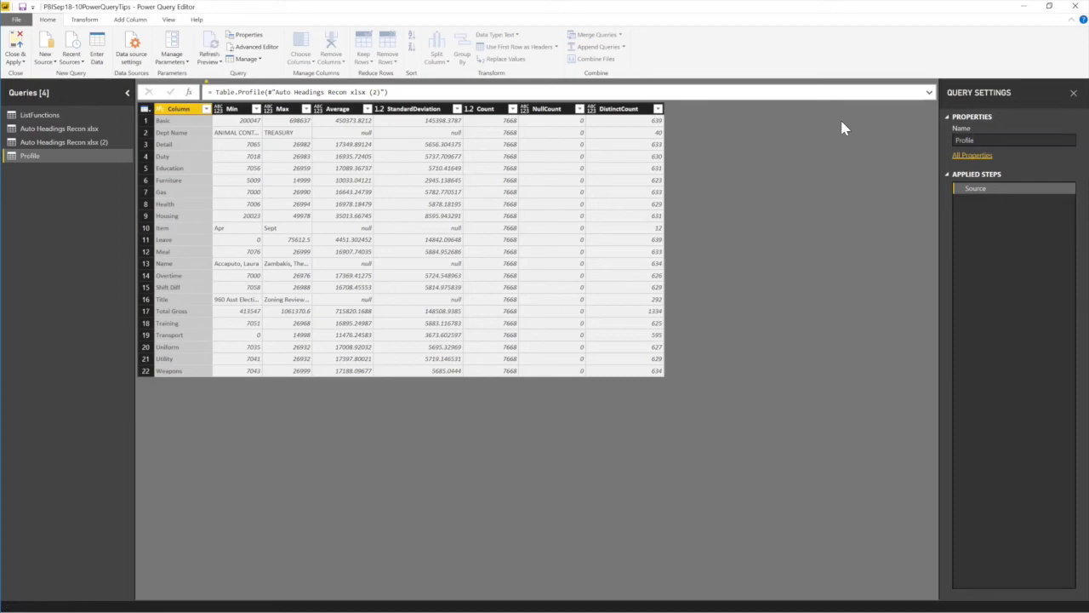